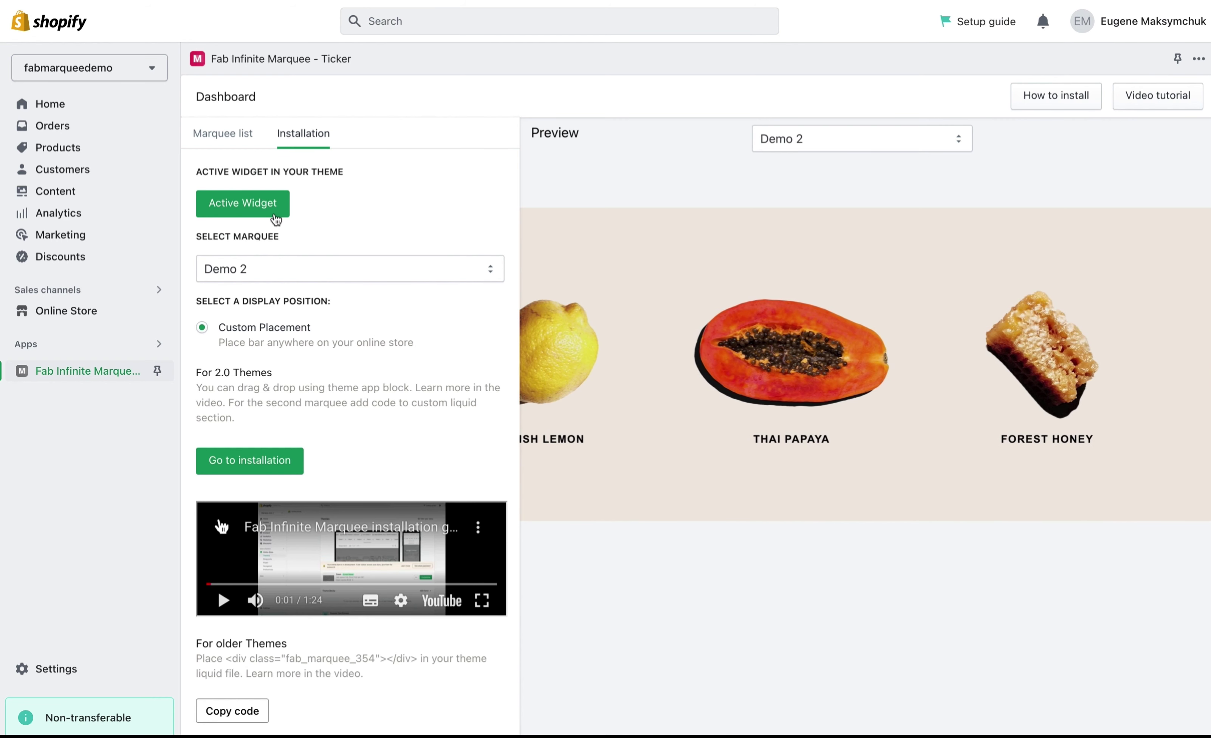
Activate the Demo 2 marquee widget from the app's Installation tab.
click(250, 208)
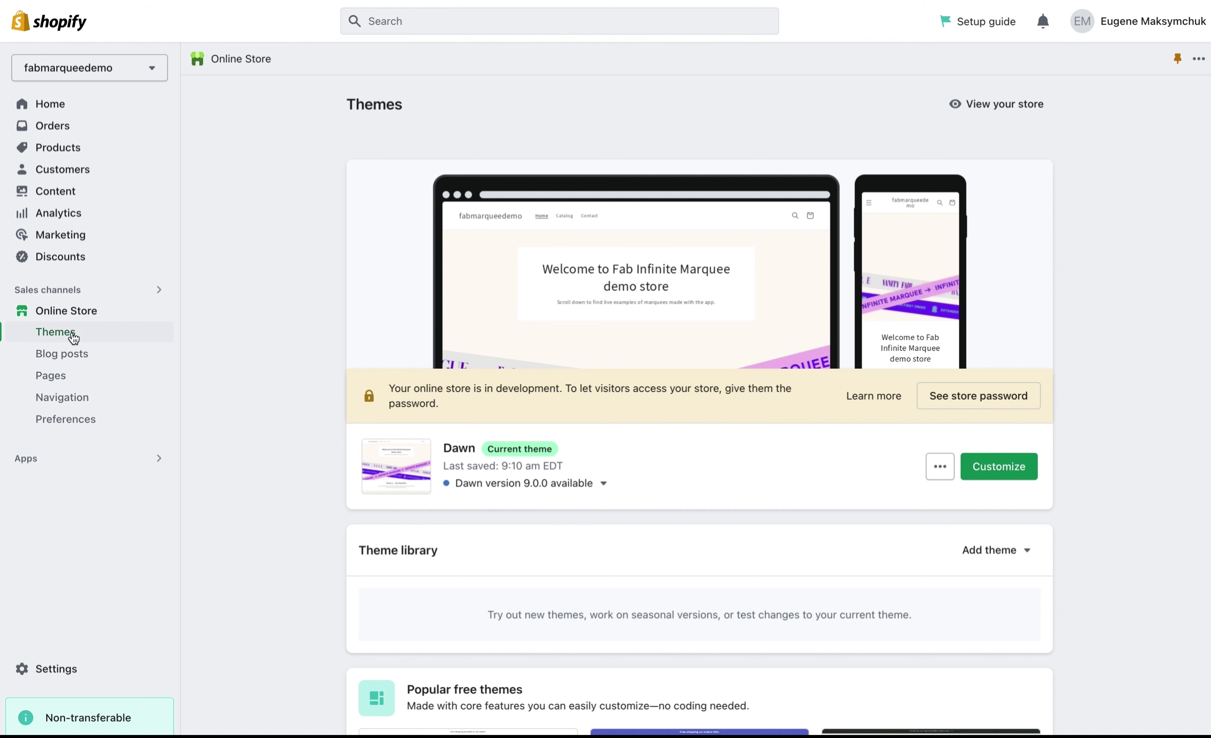
Customize the Dawn theme and confirm the Marquee app embed is on.
click(1012, 480)
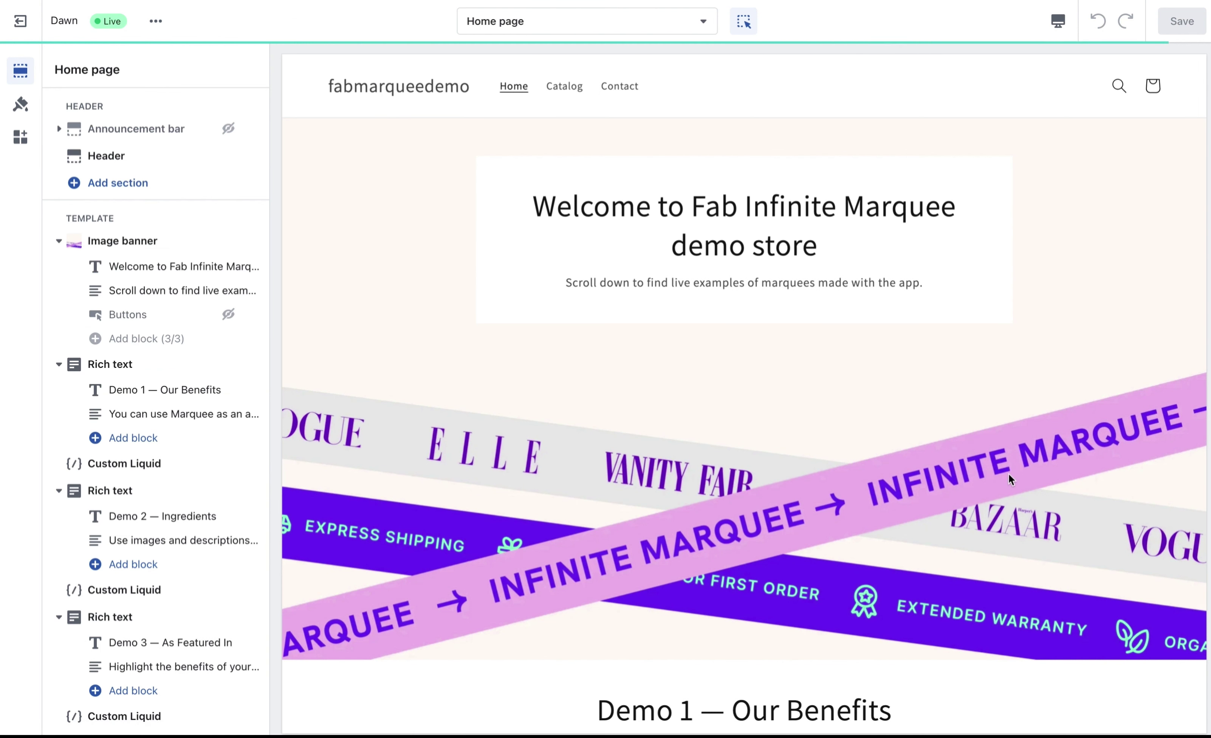
click(20, 137)
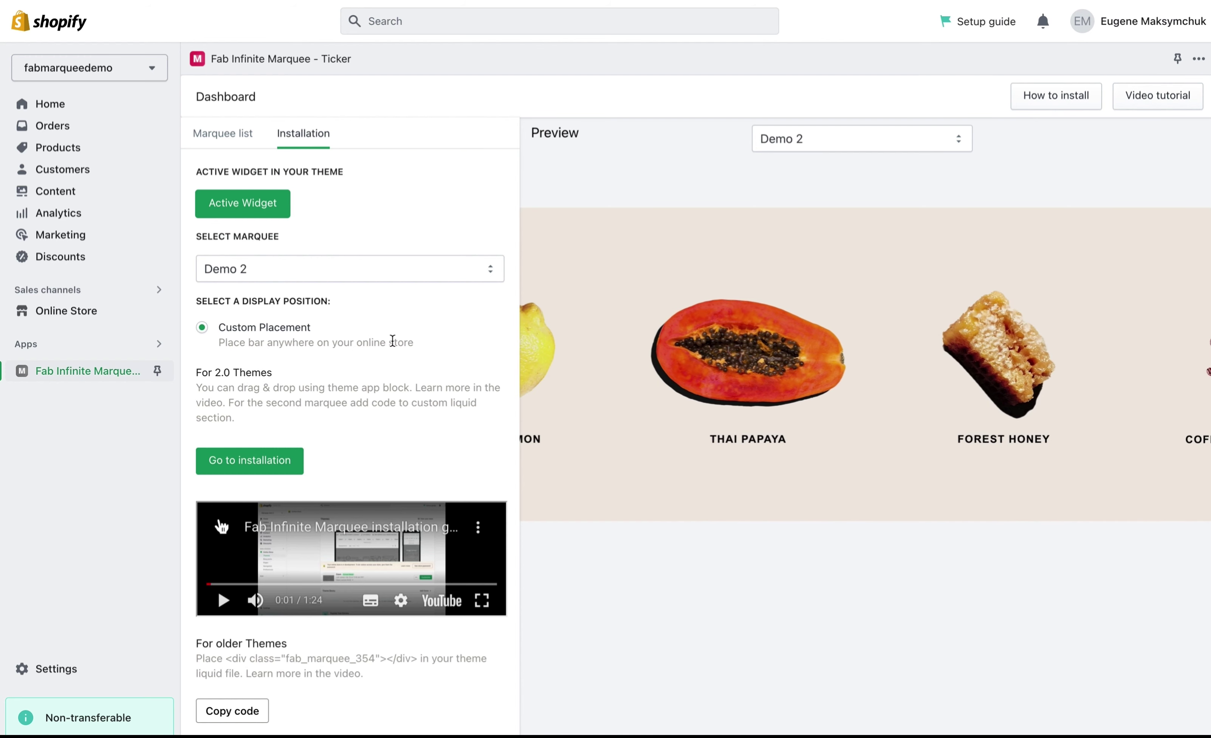
Copy the Demo 2 embed code under For older Themes and go to the Dawn theme editor.
scroll(351, 398, down, 1)
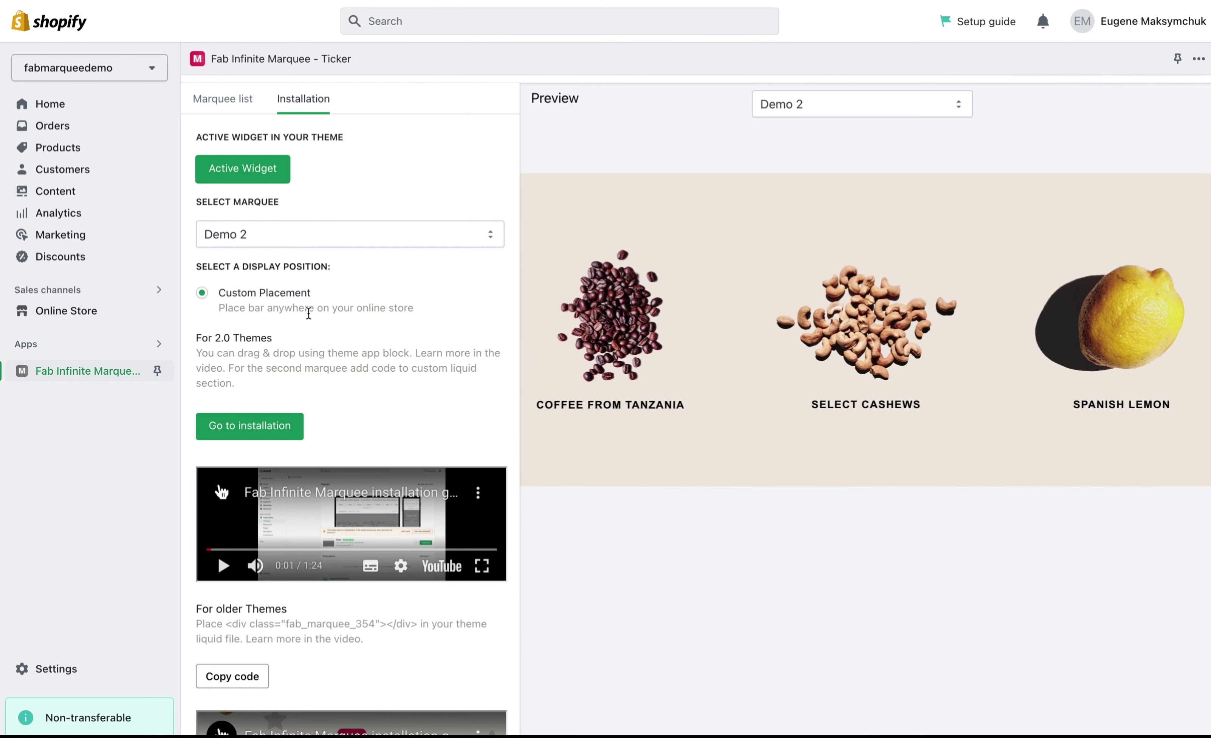
scroll(337, 337, down, 5)
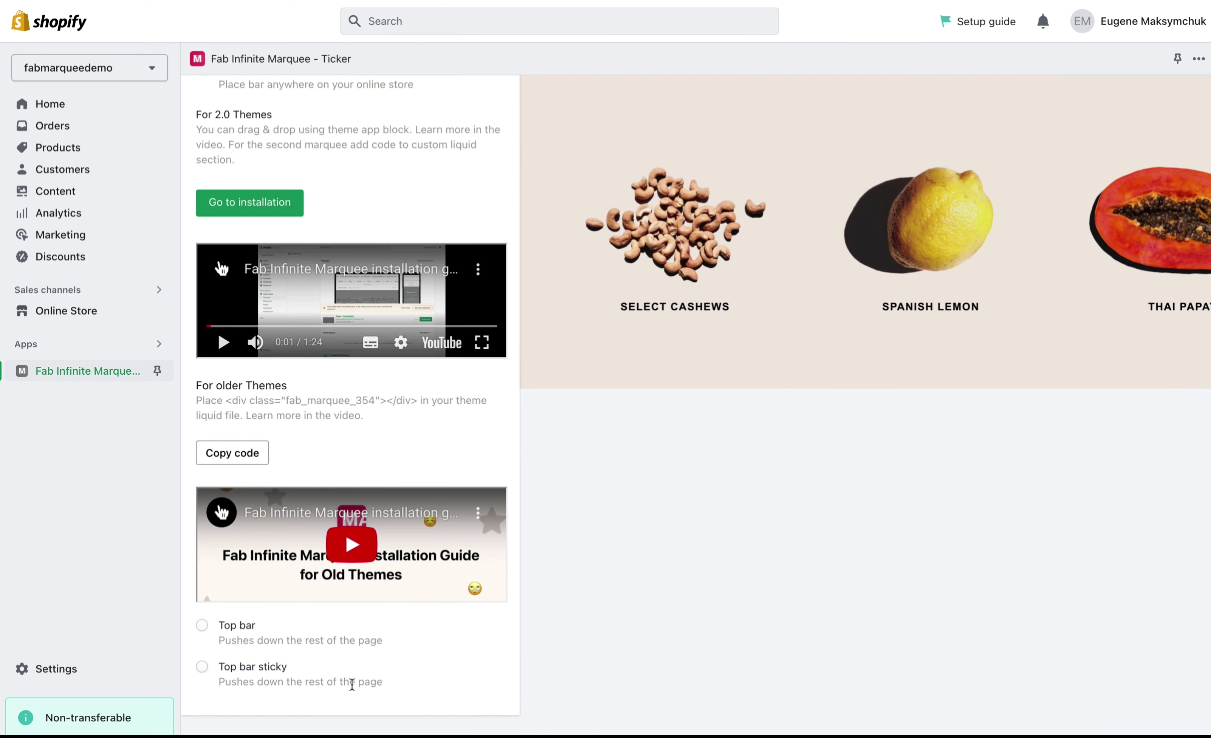
scroll(351, 685, up, 5)
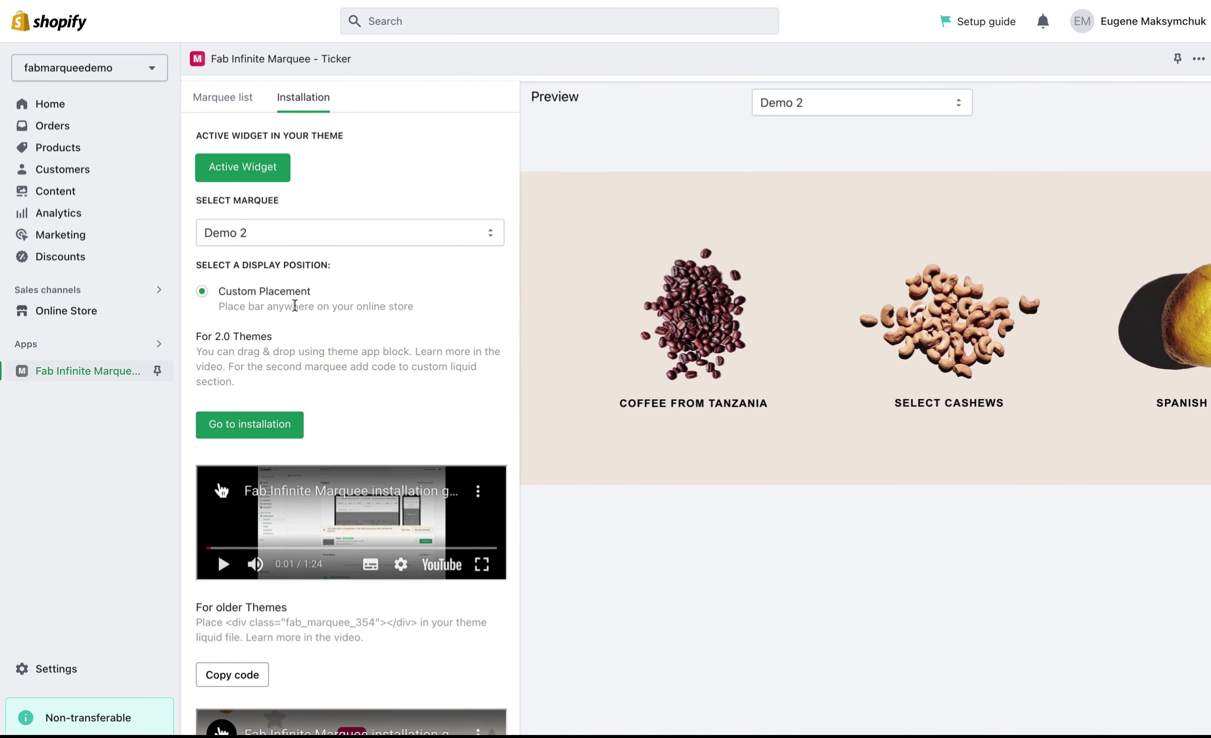
scroll(270, 396, down, 1)
scroll(363, 349, down, 1)
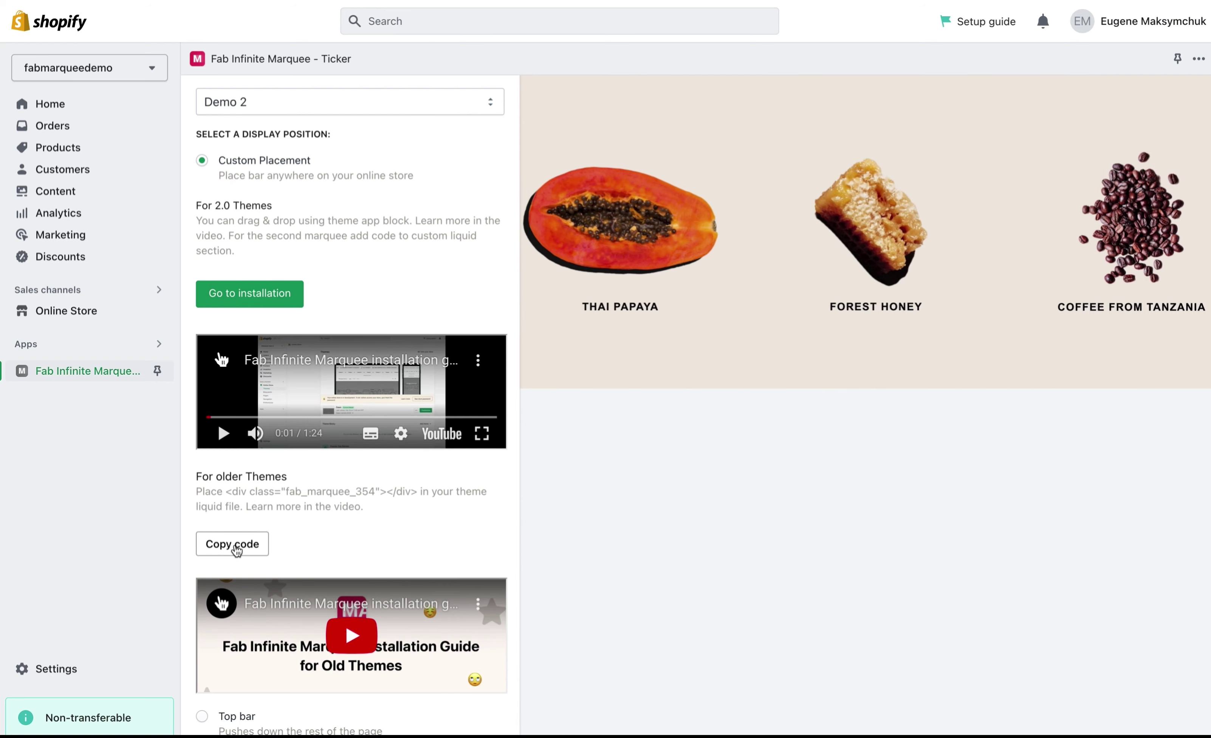
click(237, 549)
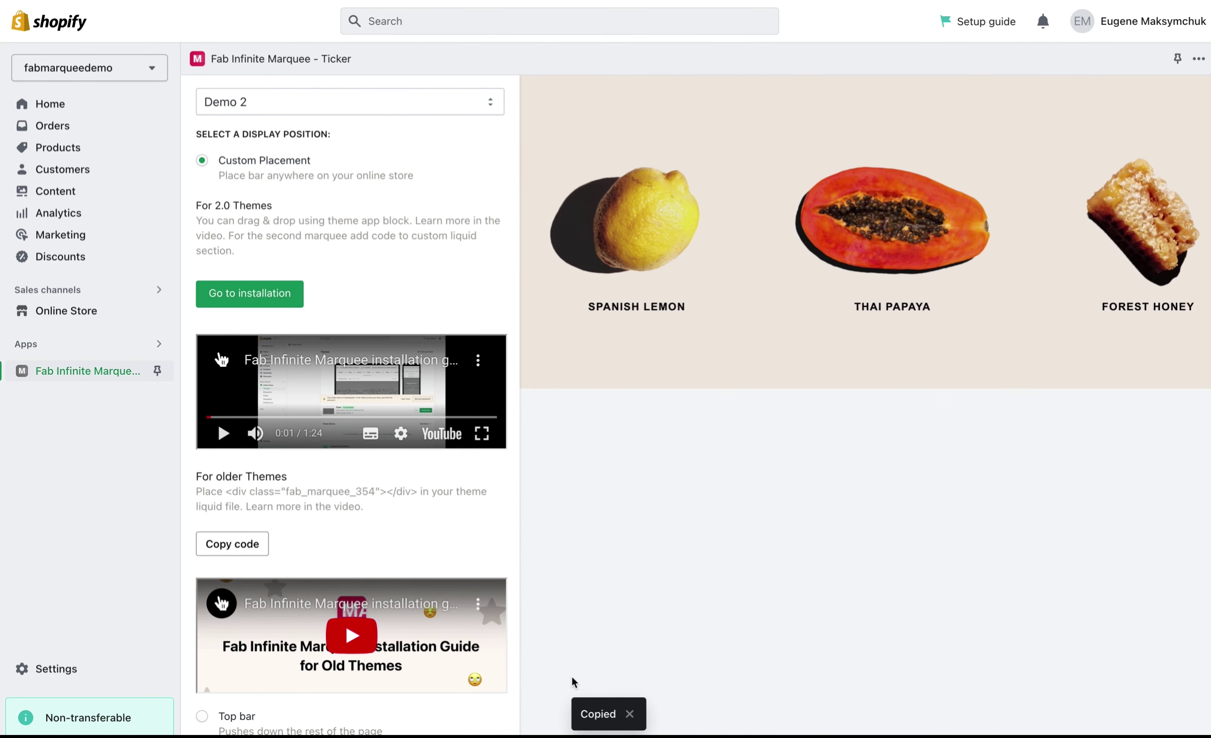
click(261, 299)
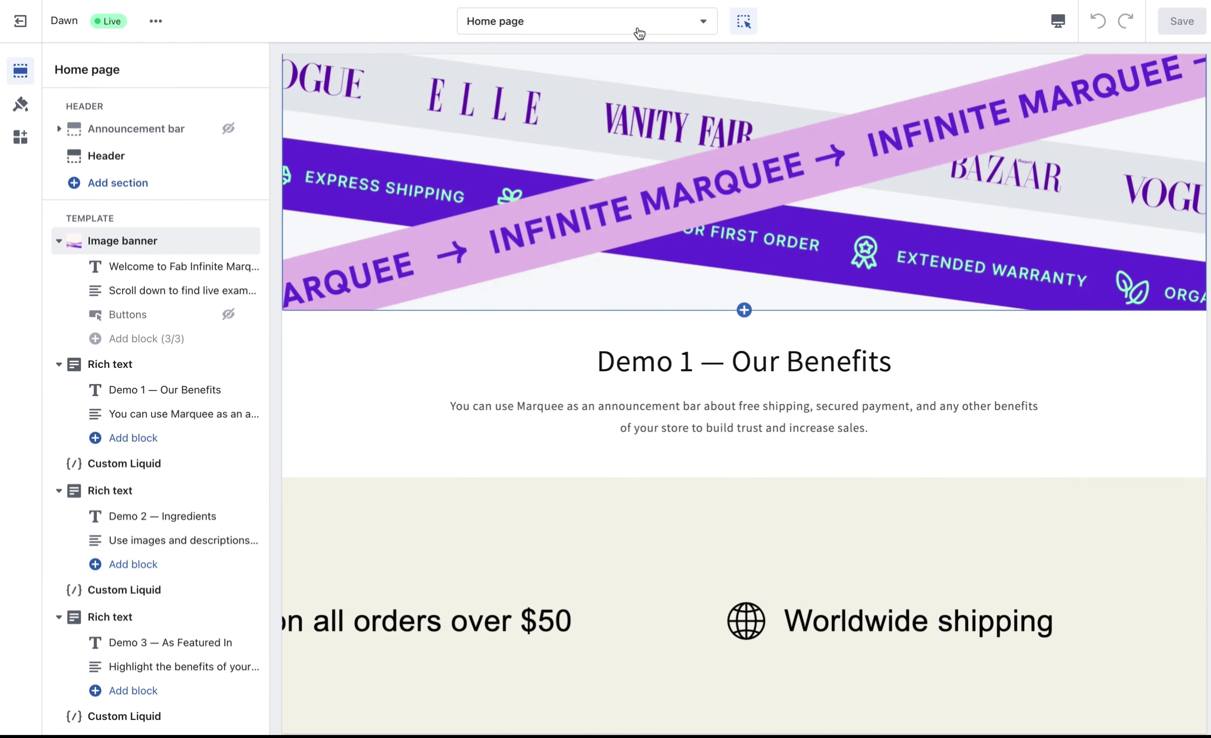
Stay on the Home page and collapse the Image banner, Demo 1–5 and Apps sections.
click(614, 32)
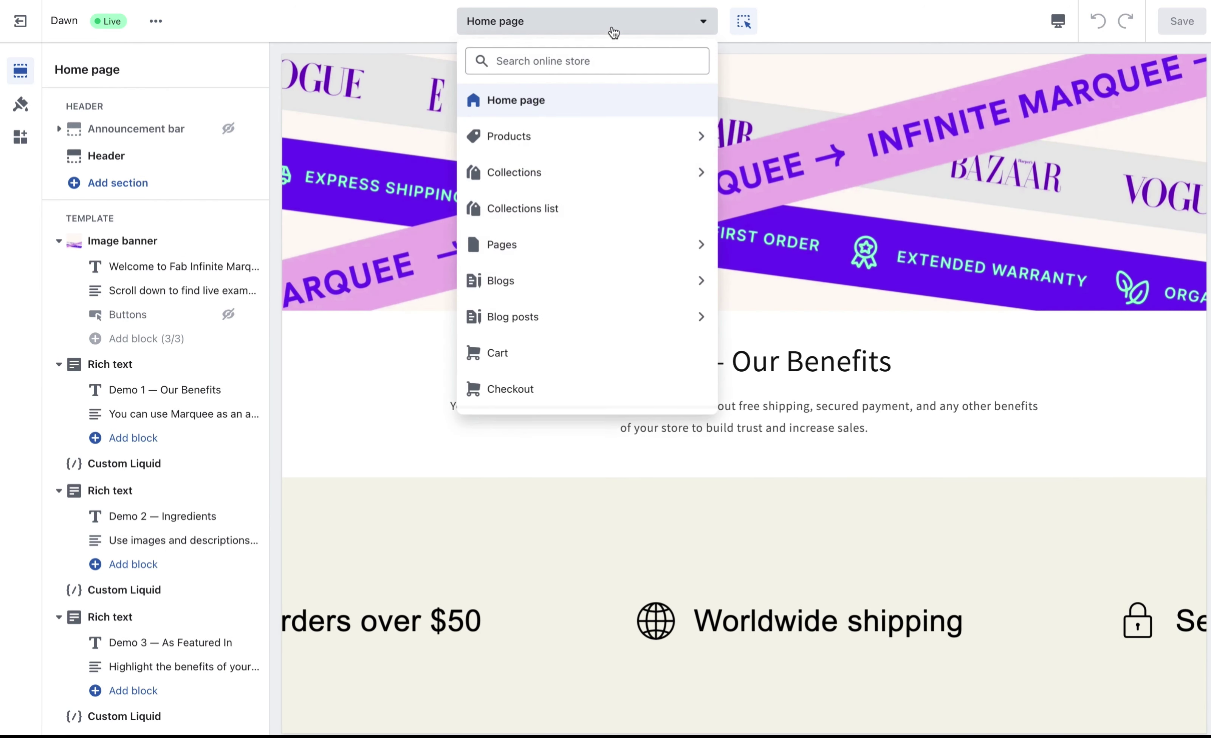
click(577, 31)
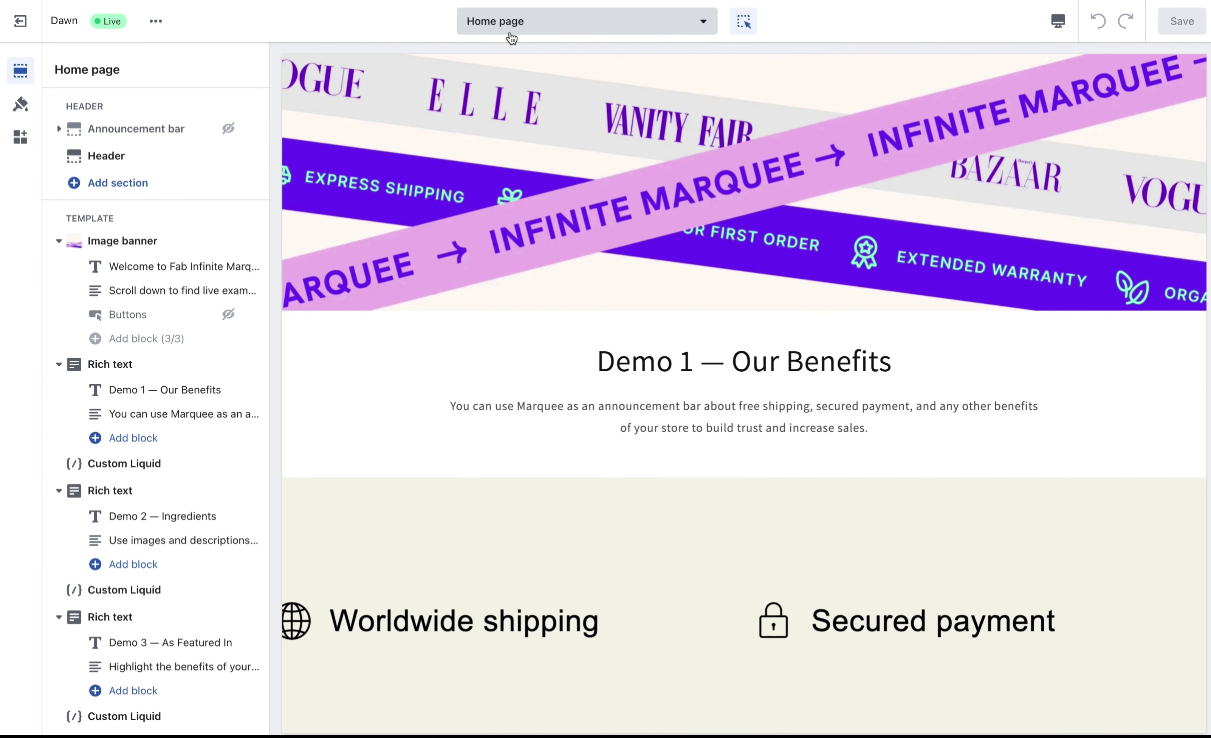
click(59, 241)
click(59, 268)
click(59, 322)
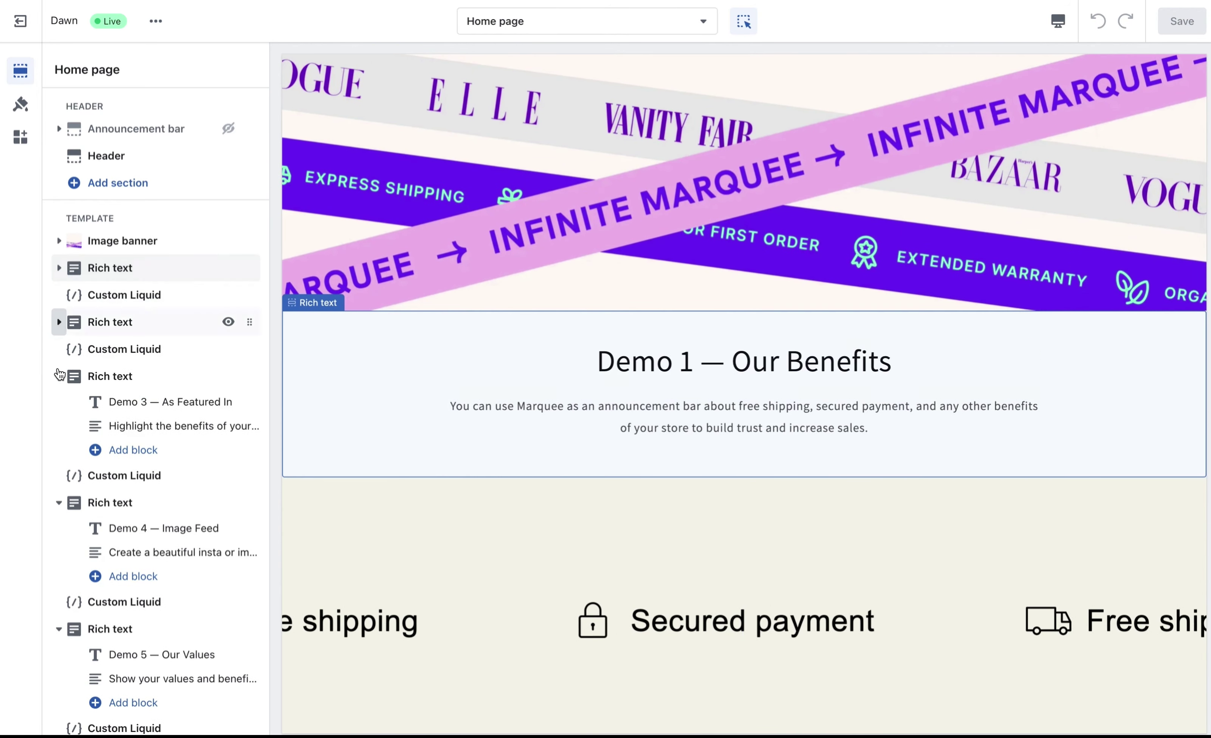
click(59, 376)
click(58, 430)
click(58, 484)
click(59, 538)
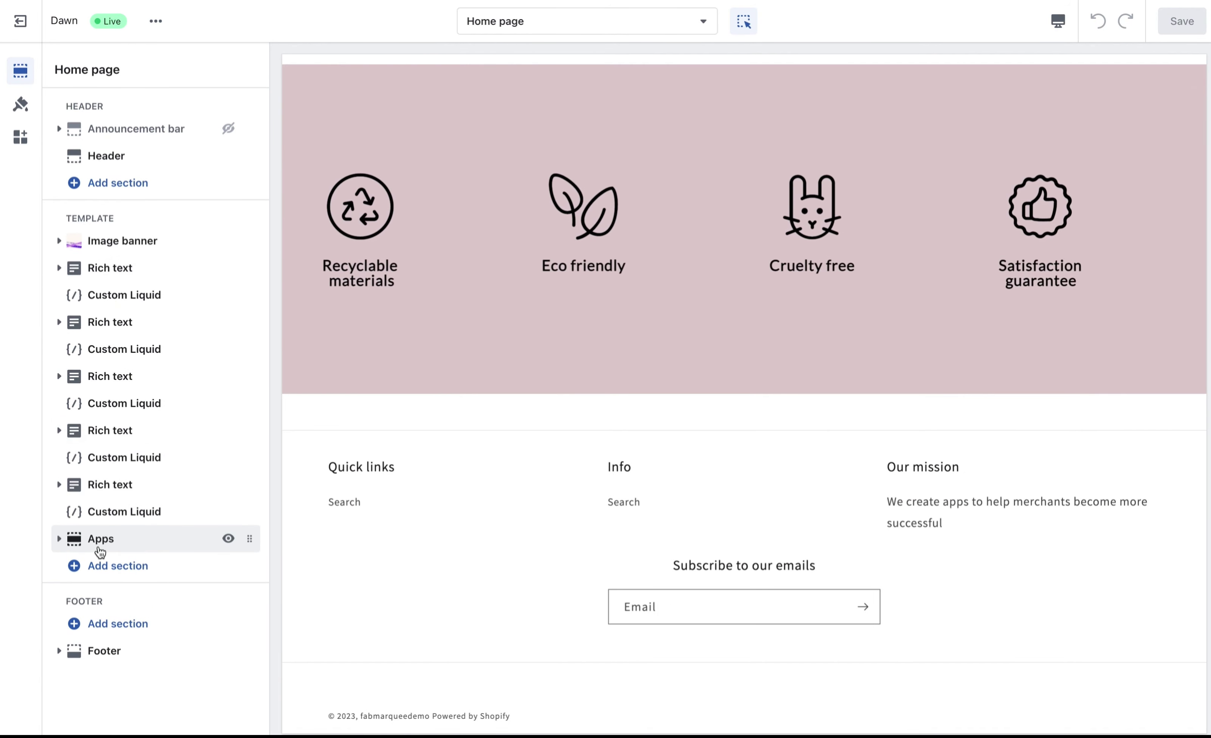
mouse_move(124, 432)
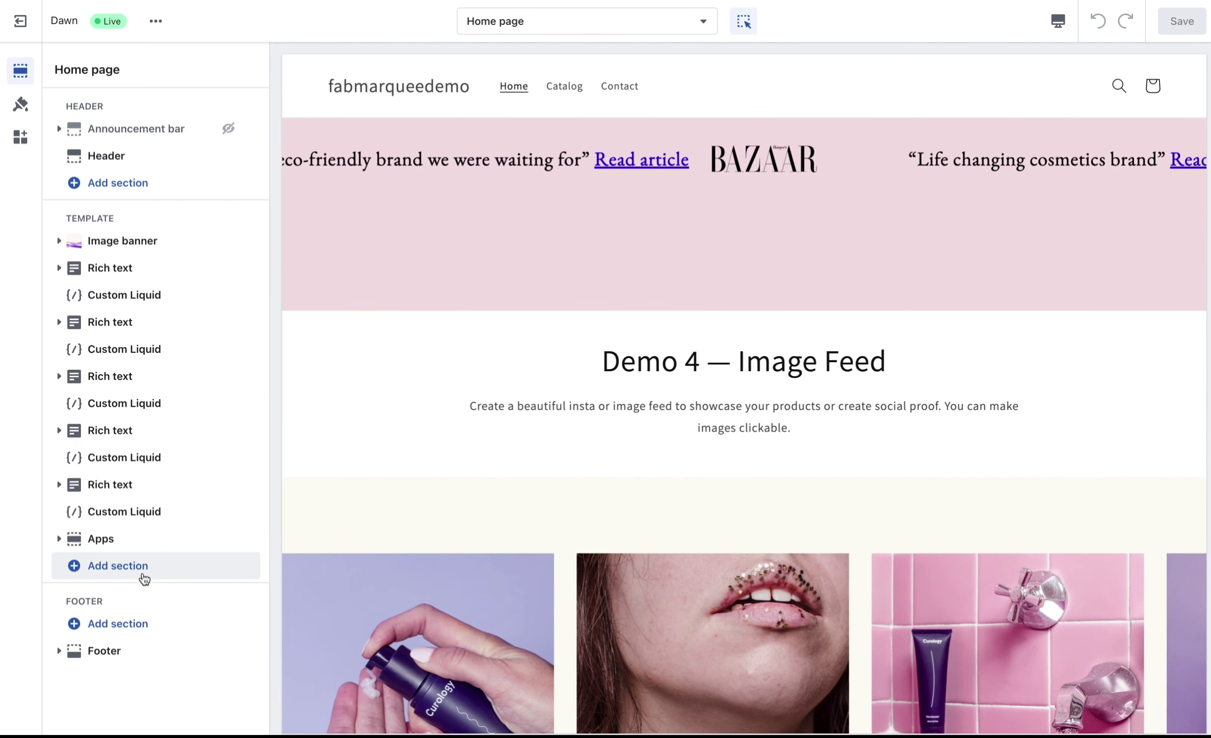
Add a Custom Liquid section at the end of the home template from the extra section types.
click(145, 569)
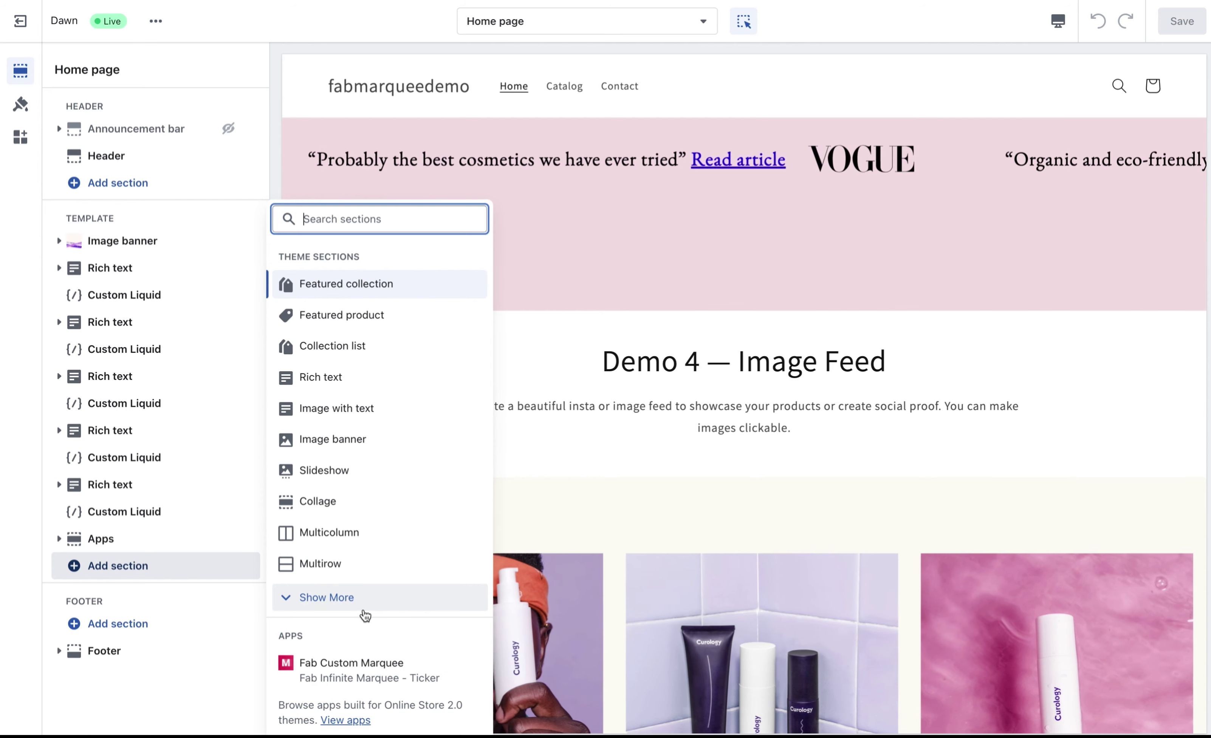
click(365, 615)
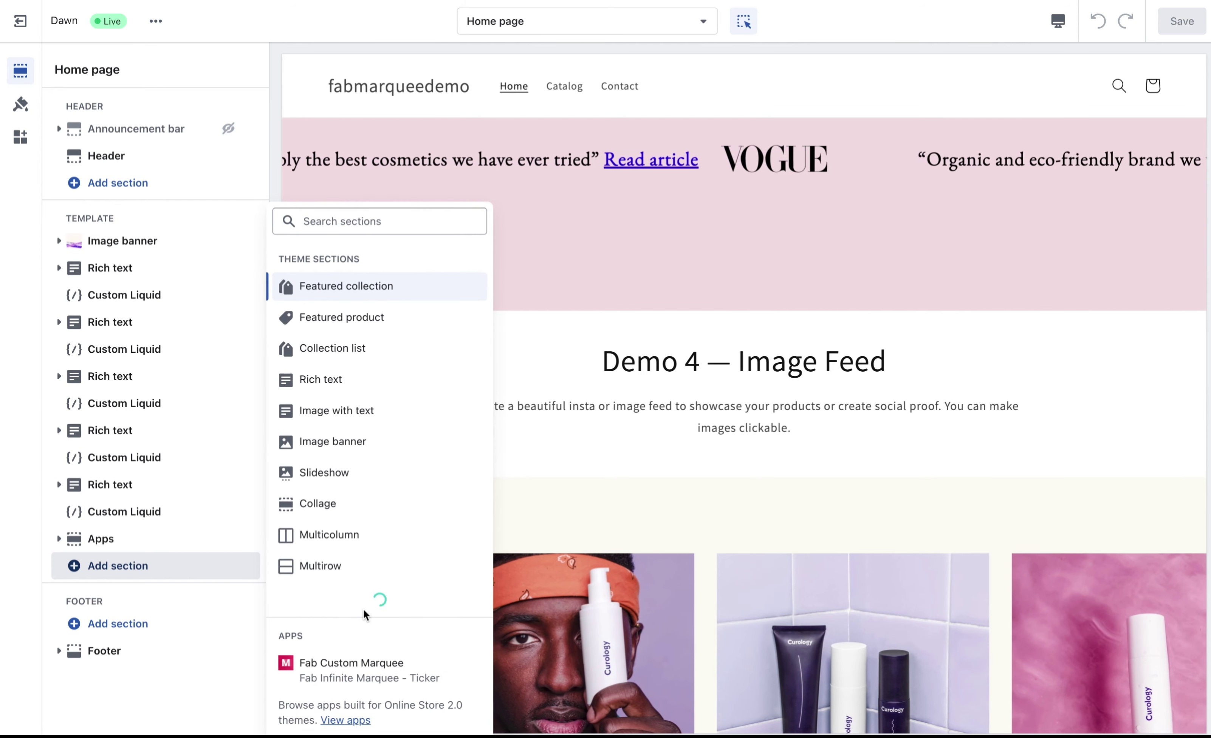
scroll(352, 546, down, 5)
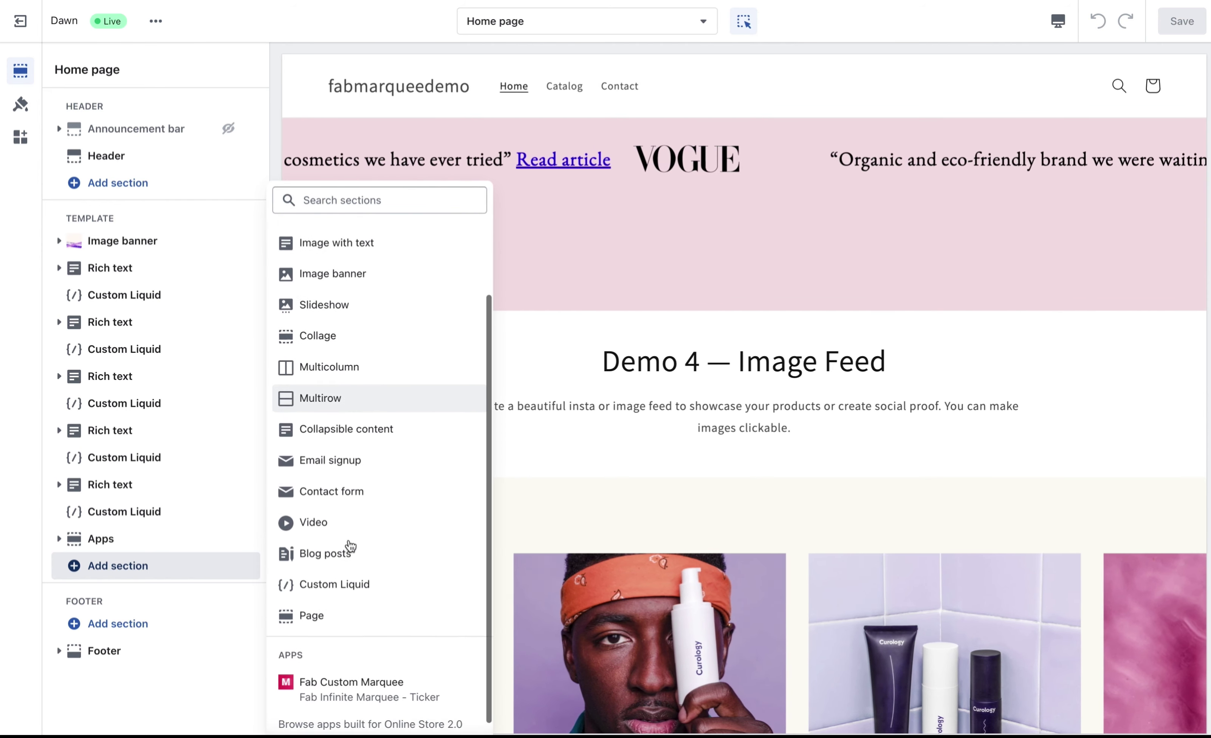
click(387, 581)
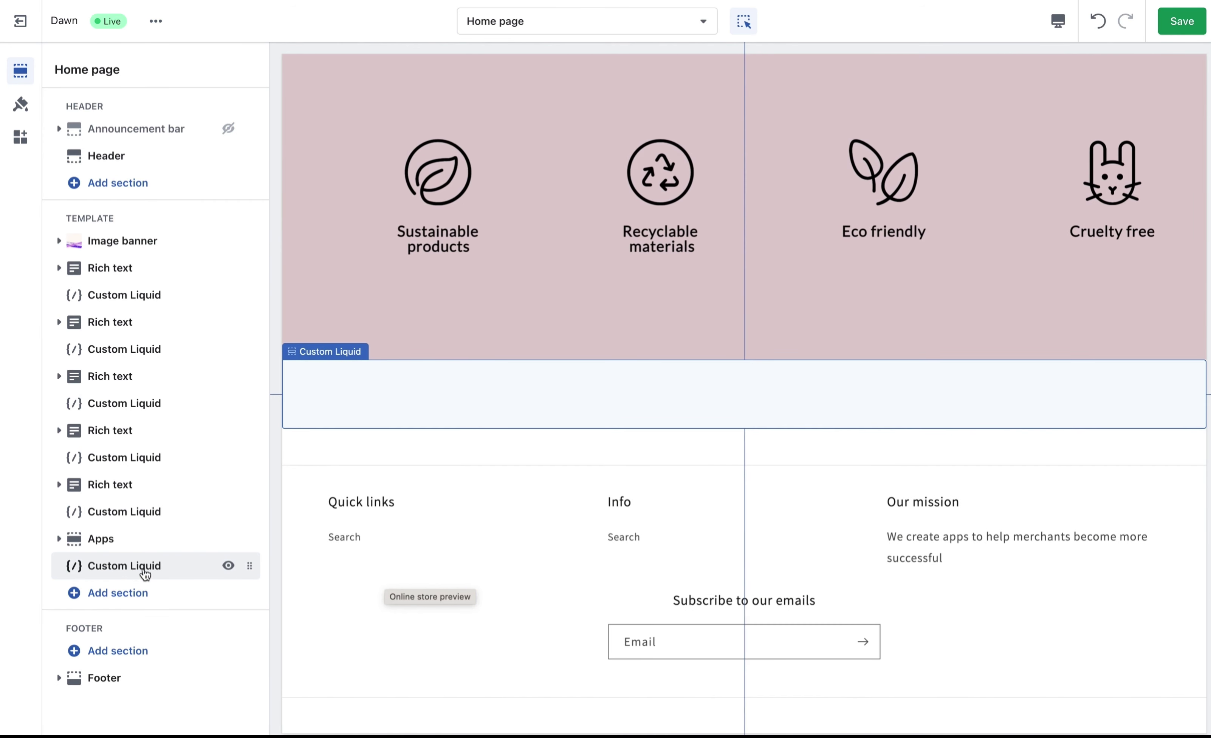
Paste the fab_marquee_354 snippet into the new Custom Liquid section's code box.
click(134, 571)
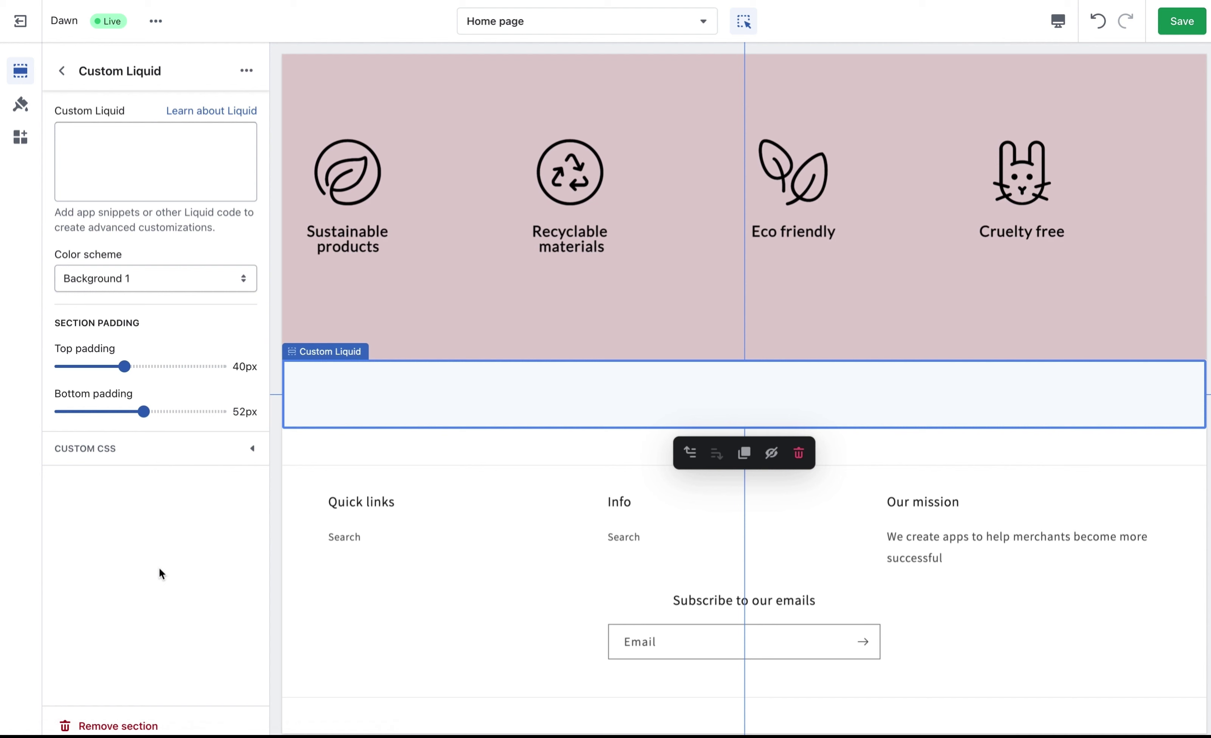
click(139, 157)
text(<div class="fab_marquee_354"></div>)
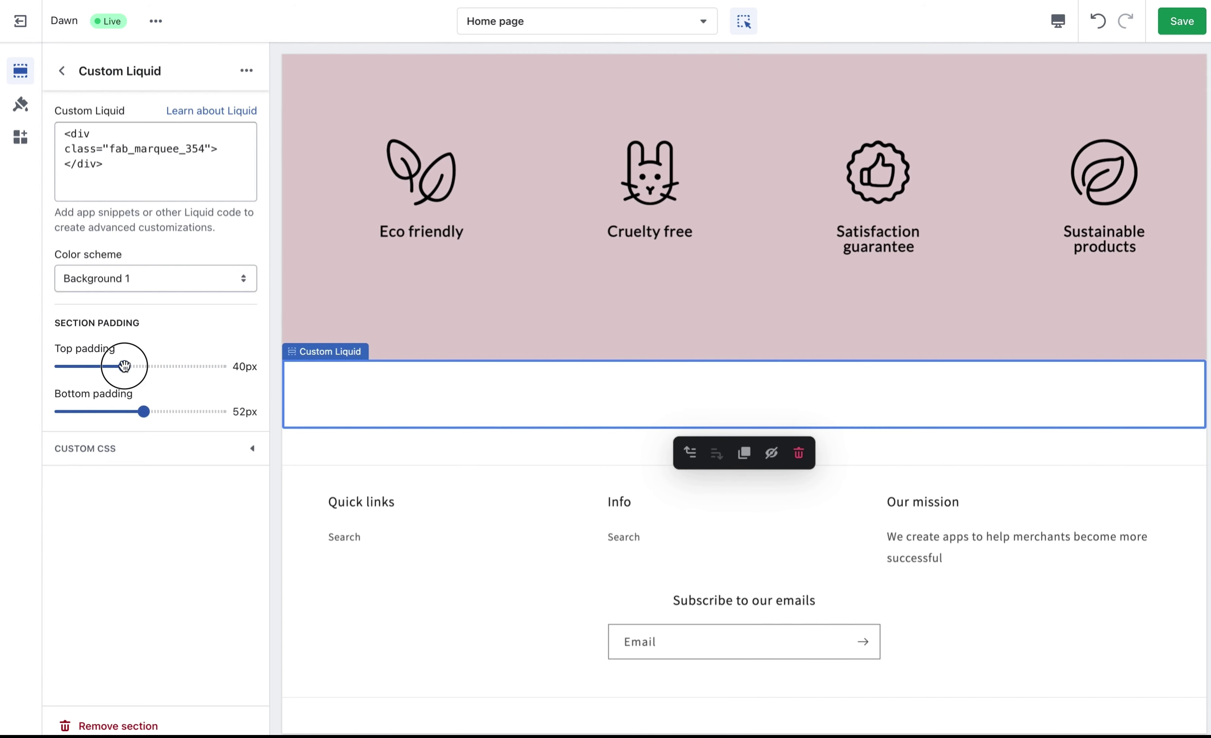
Set the section's top and bottom padding to 0px and save the home page.
drag(125, 366, 46, 366)
drag(143, 412, 40, 407)
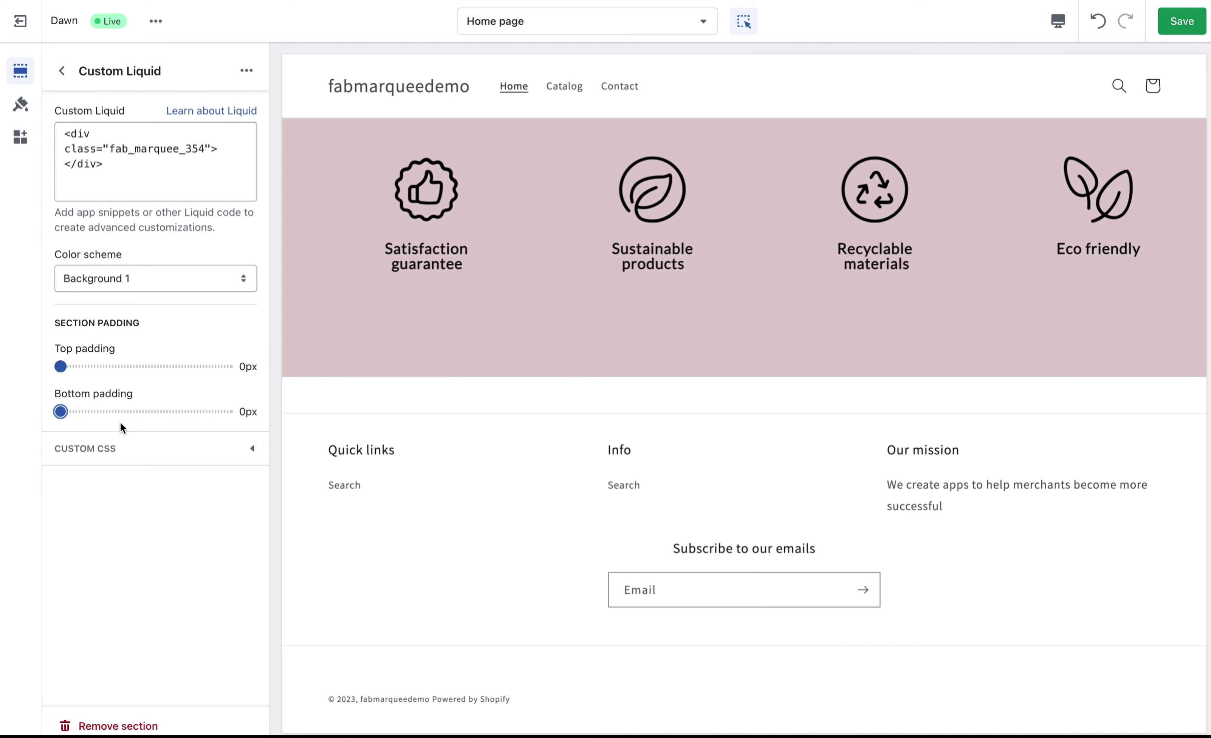
click(1192, 20)
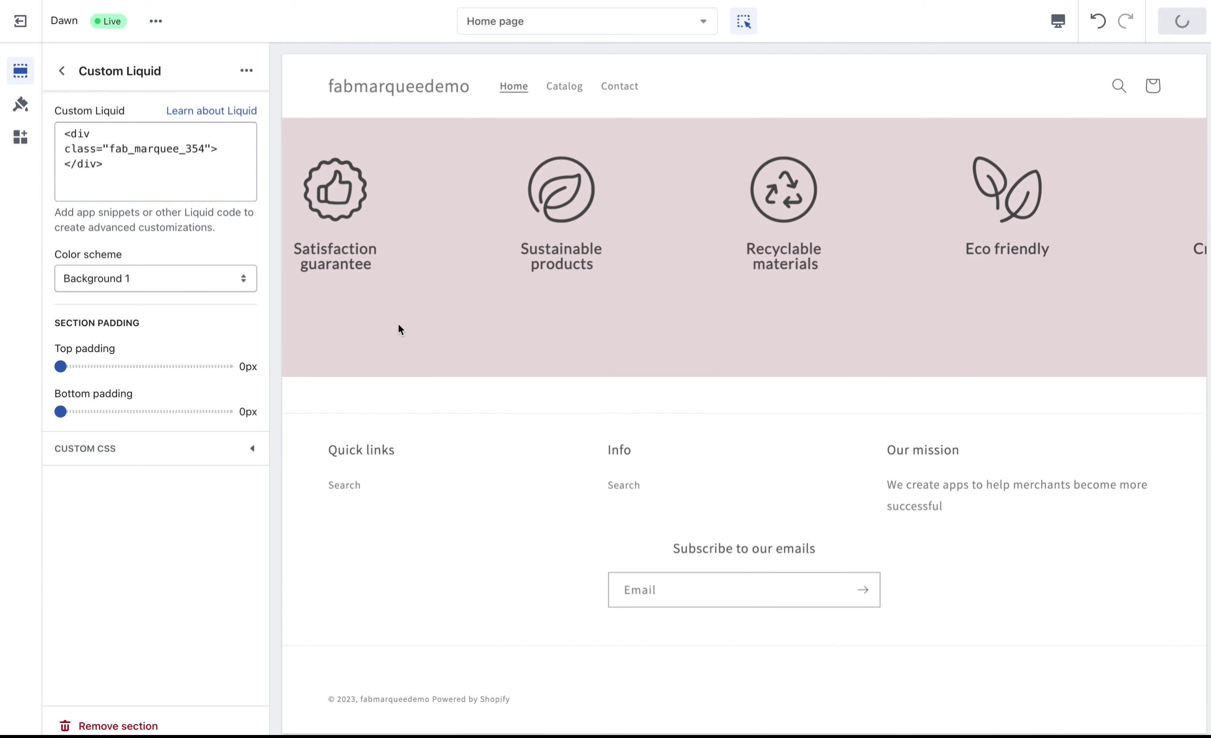
click(61, 71)
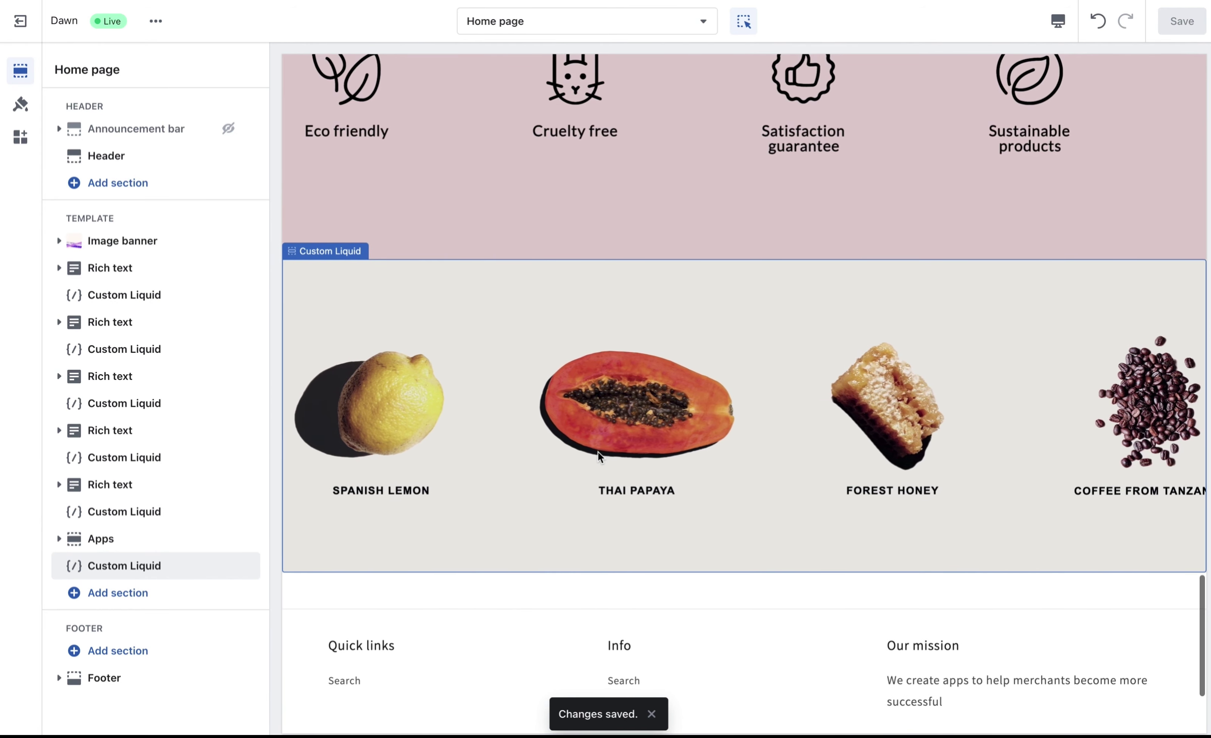
Drag the marquee Custom Liquid section up to sit right below Demo 1, then save.
scroll(447, 527, up, 1)
mouse_move(241, 573)
drag(242, 566, 228, 429)
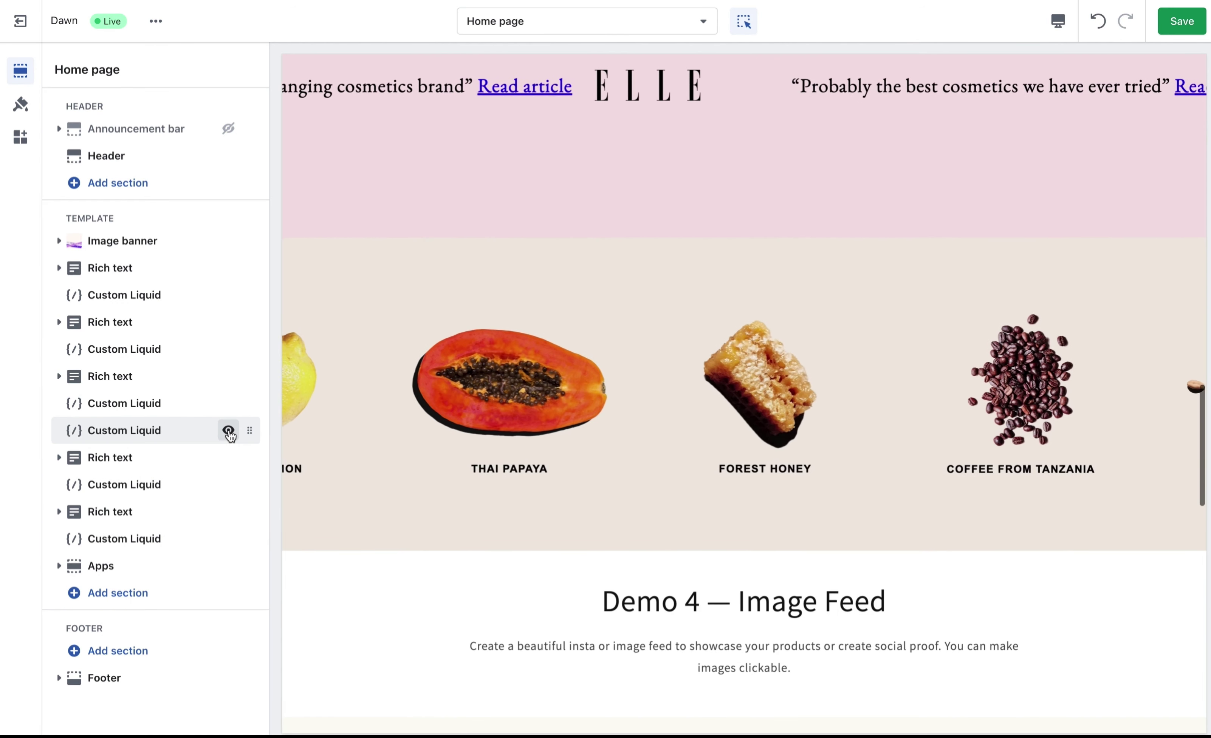
drag(250, 431, 227, 299)
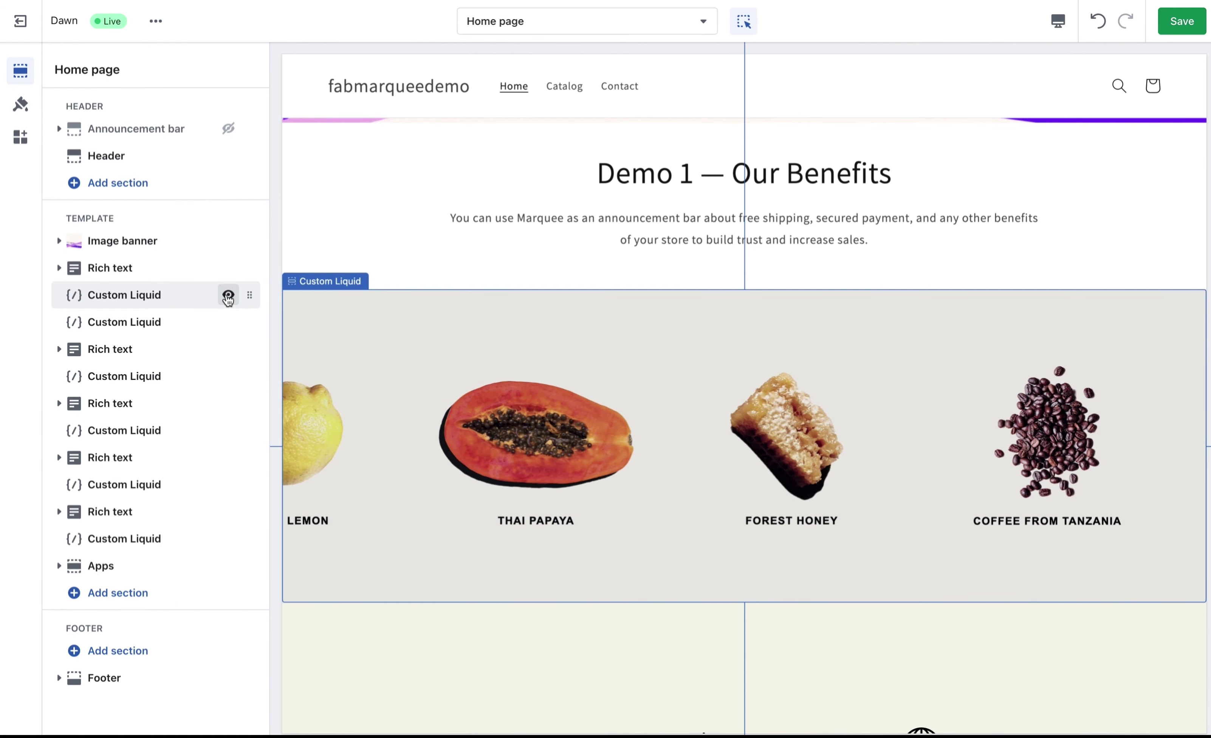
click(1185, 21)
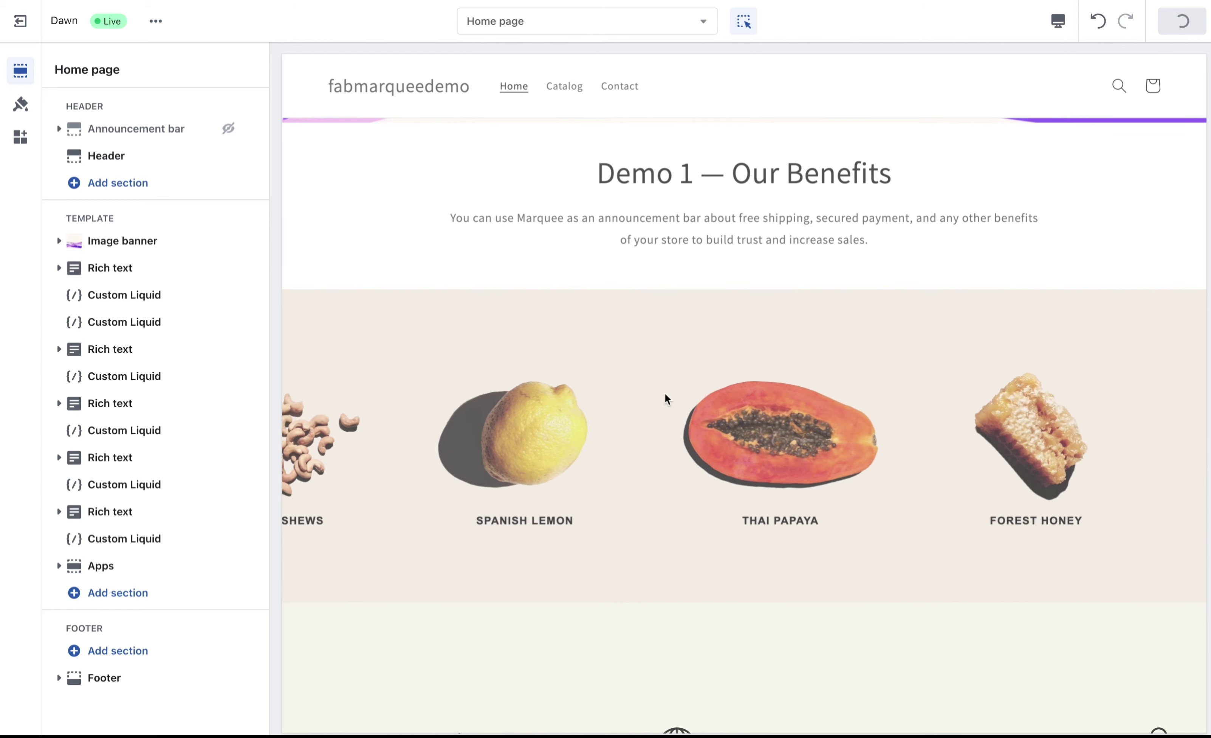
click(158, 299)
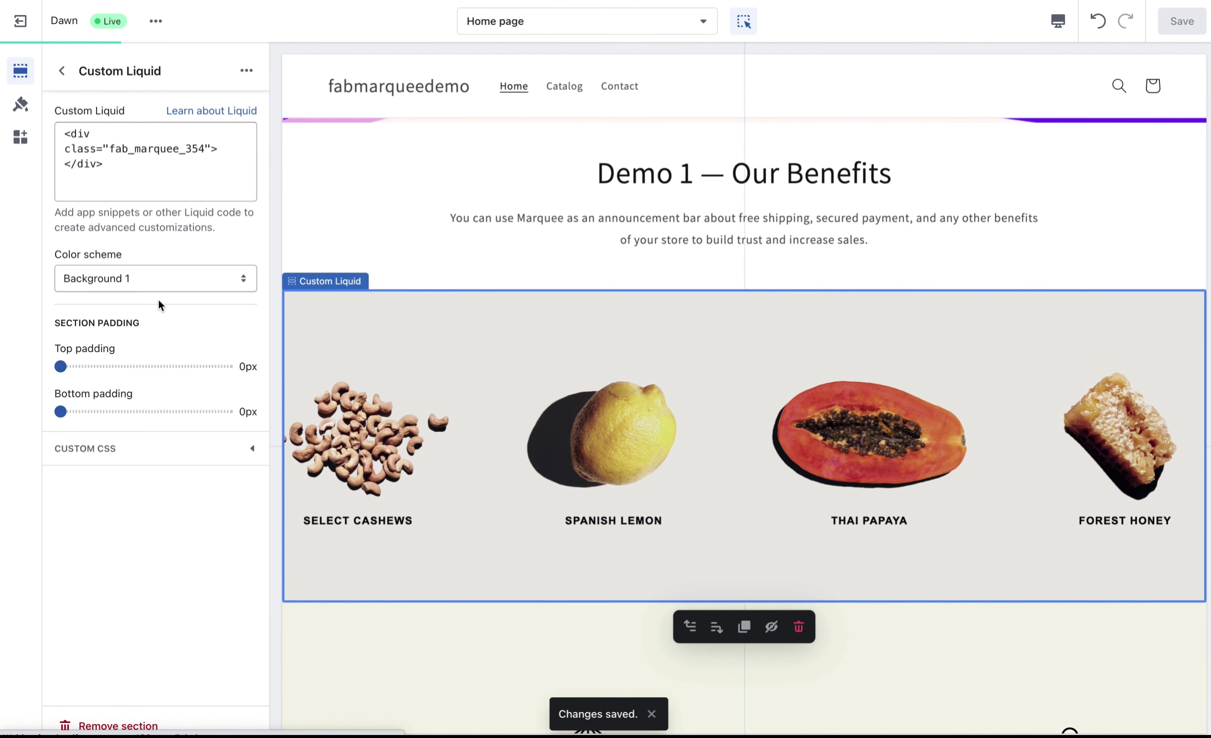